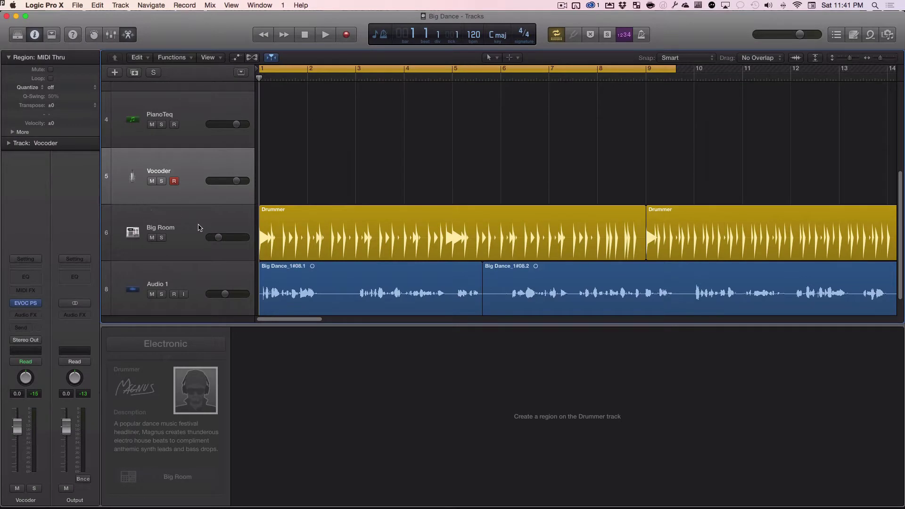
Solo the Audio 1 vocal and play it alone, stopping at bar 5, beat 3
{"action": "scroll", "coordinate": [189, 236], "scroll_direction": "down", "scroll_amount": 3}
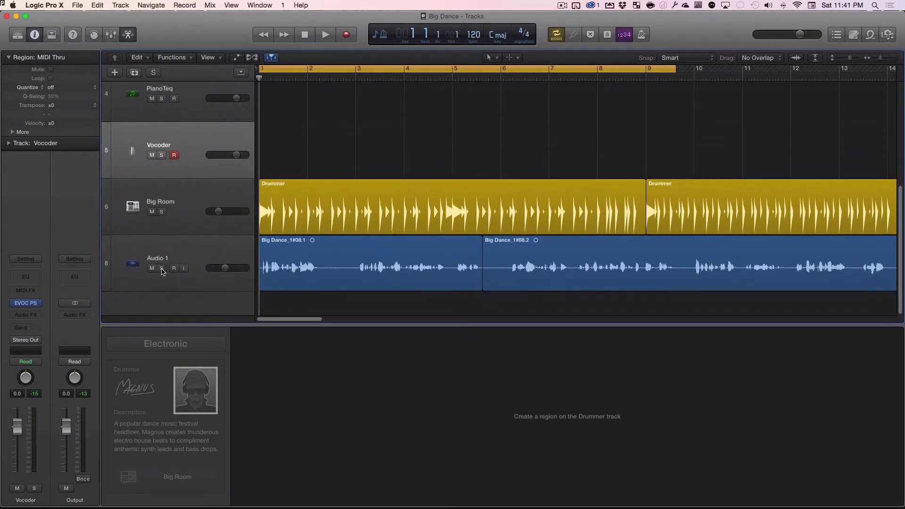
{"action": "left_click", "coordinate": [162, 269]}
{"action": "key", "text": "space"}
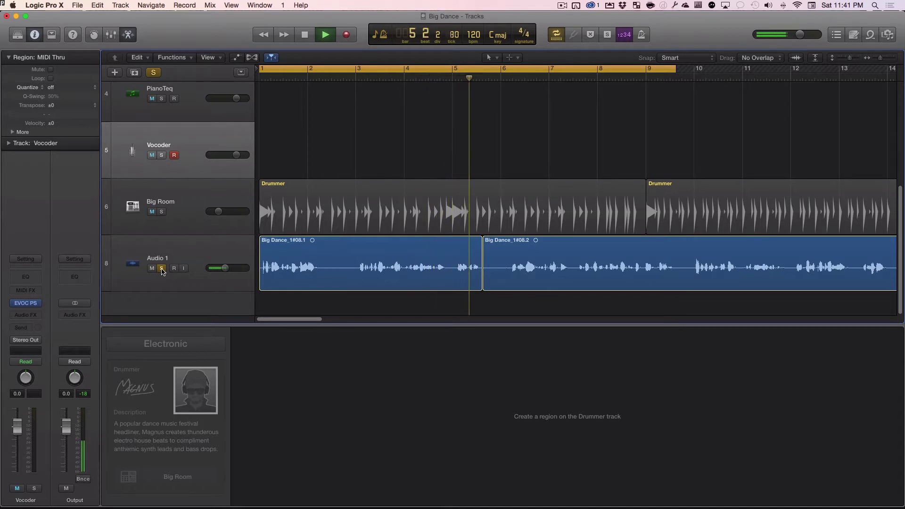
{"action": "key", "text": "space"}
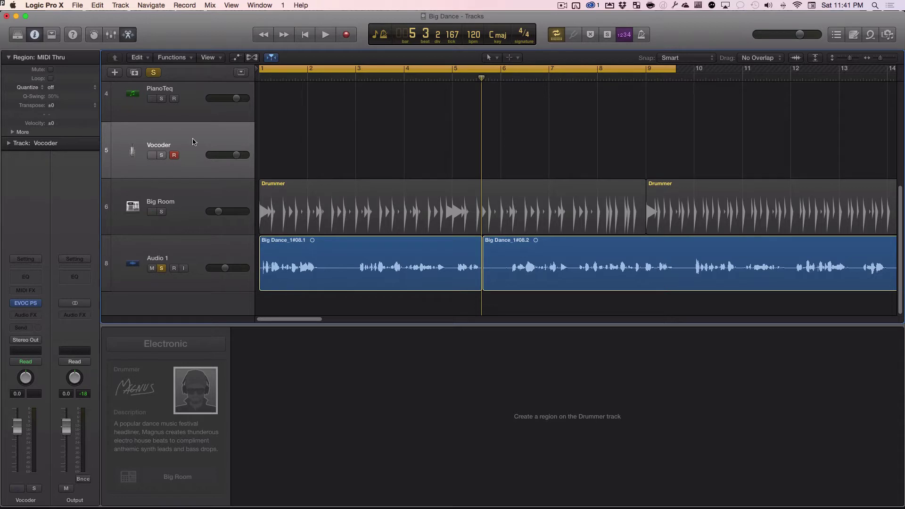
{"action": "left_click", "coordinate": [26, 304]}
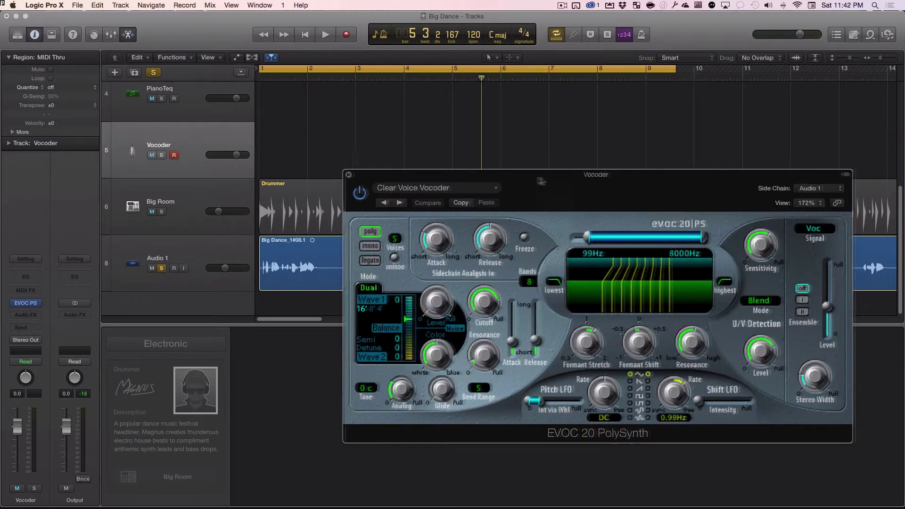
{"action": "left_click_drag", "start_coordinate": [545, 181], "coordinate": [382, 141]}
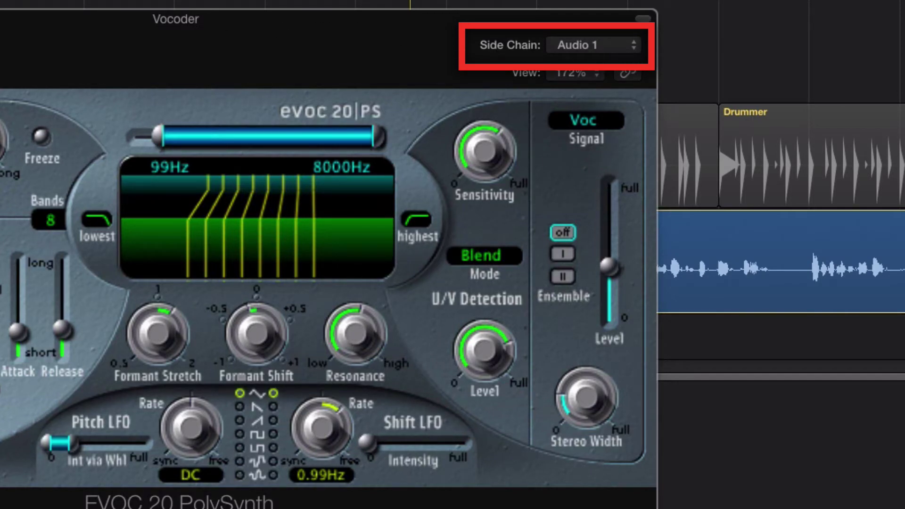
{"action": "key", "text": "super+w"}
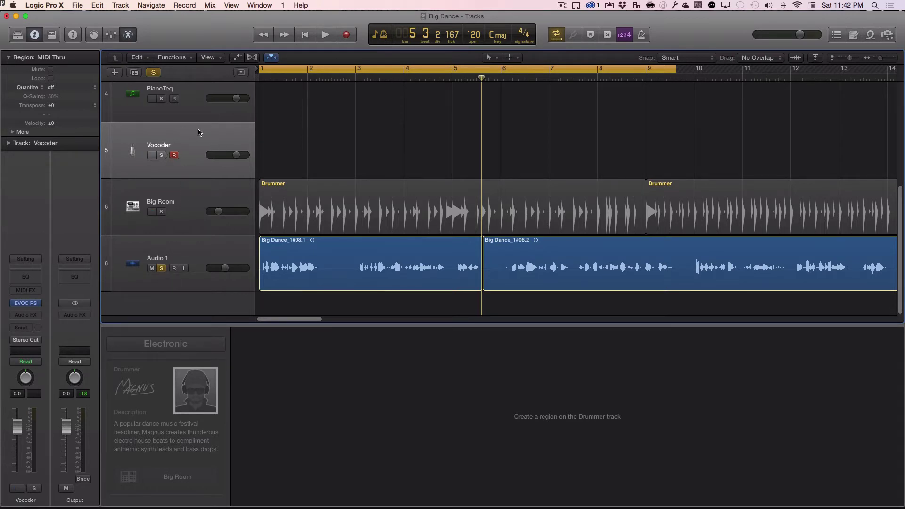
Unsolo Audio 1, play the full arrangement, stop at bar 1 and select Audio 1
{"action": "left_click", "coordinate": [161, 268]}
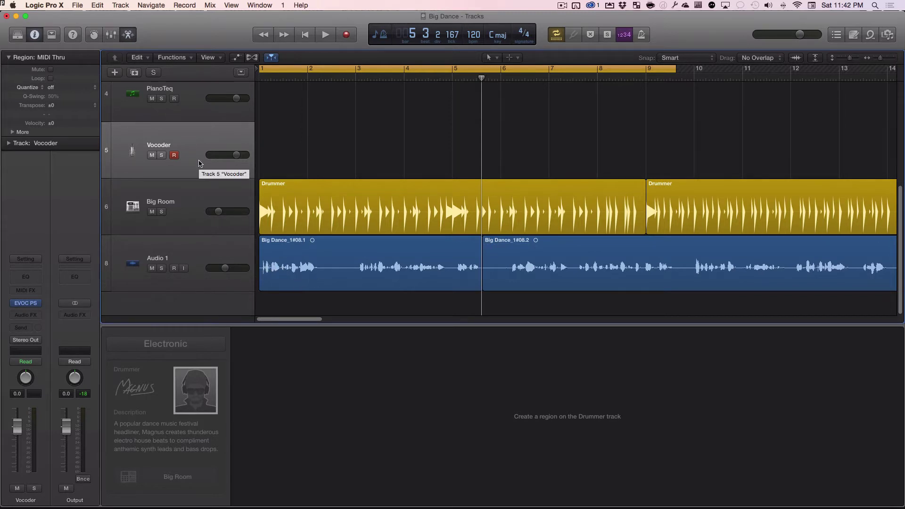
{"action": "key", "text": "Return"}
{"action": "key", "text": "space"}
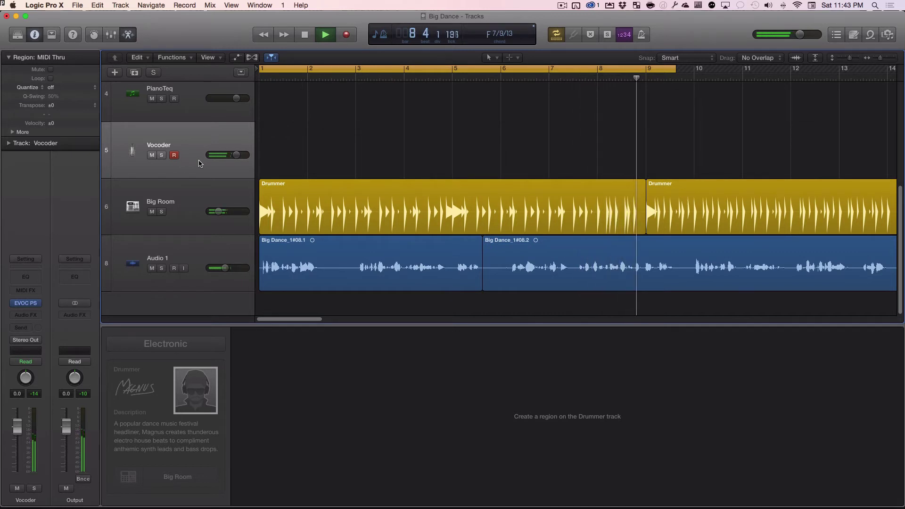
{"action": "key", "text": "space"}
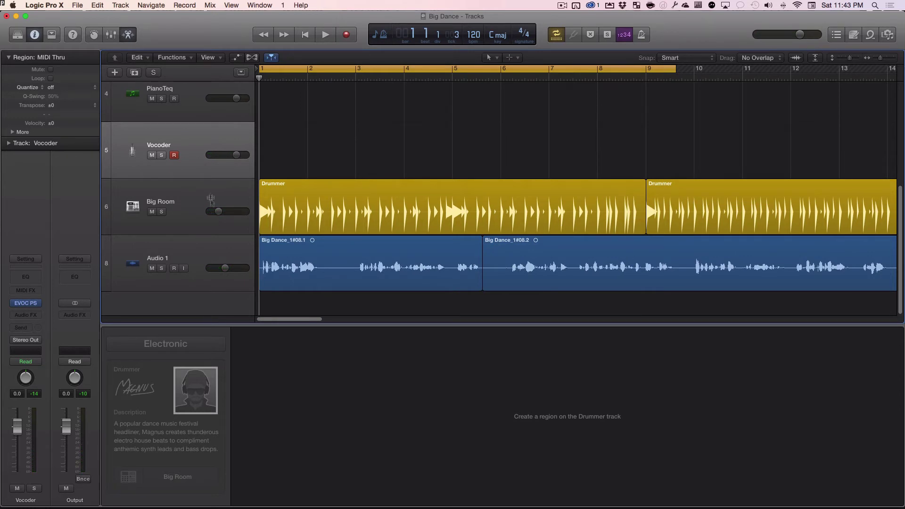
{"action": "left_click", "coordinate": [206, 253]}
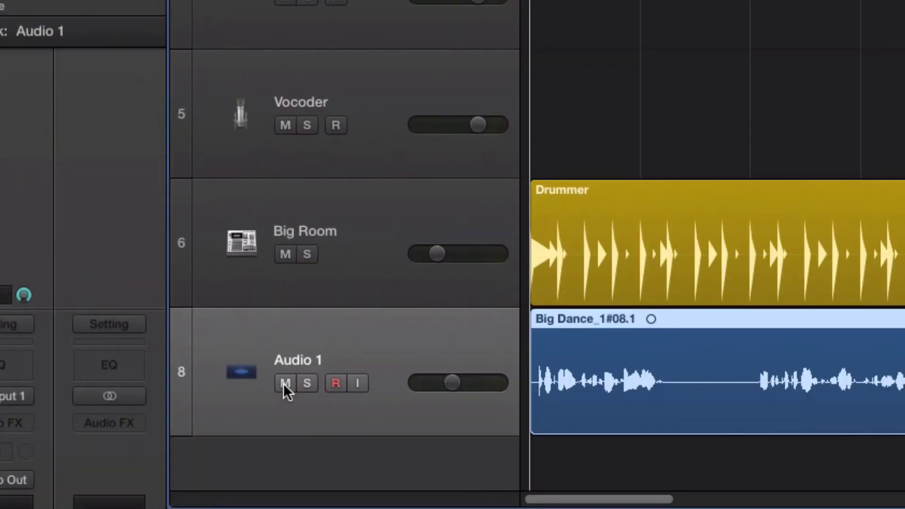
Mute Audio 1, record-enable the Vocoder track and play it over the drums
{"action": "left_click", "coordinate": [152, 298]}
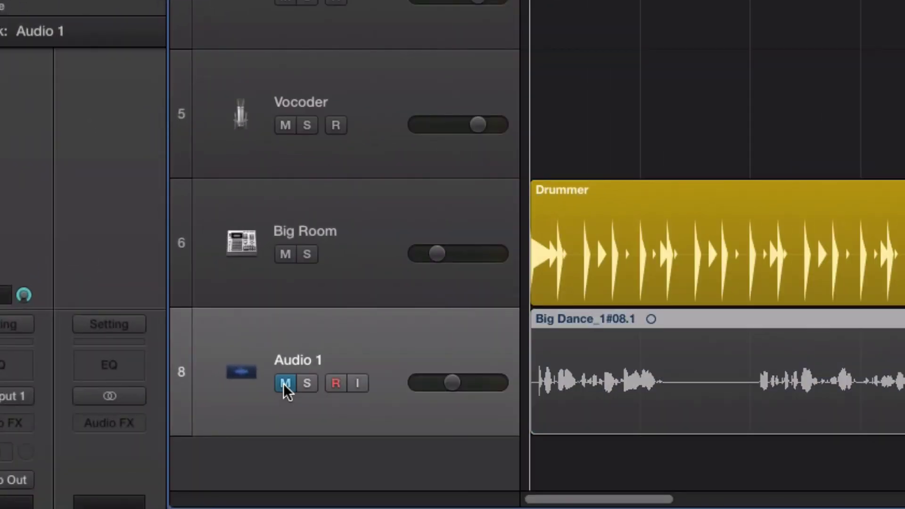
{"action": "left_click", "coordinate": [385, 127]}
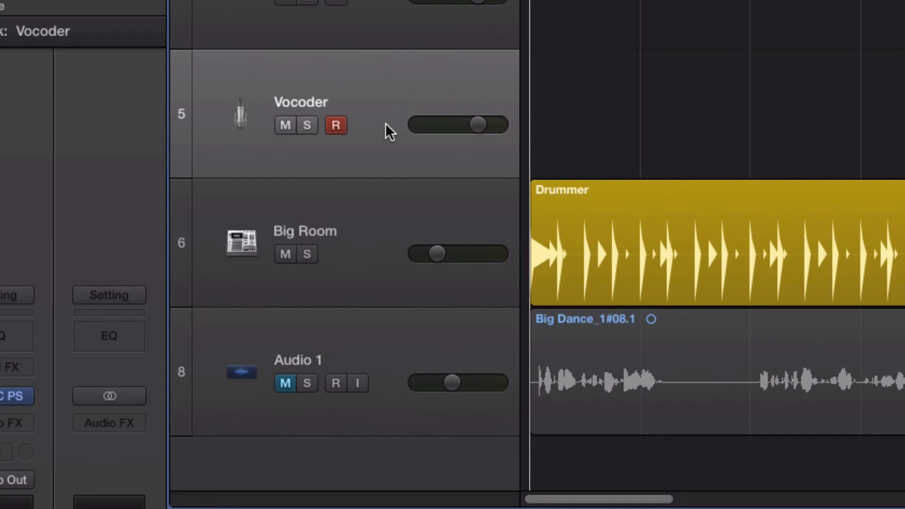
{"action": "key", "text": "space"}
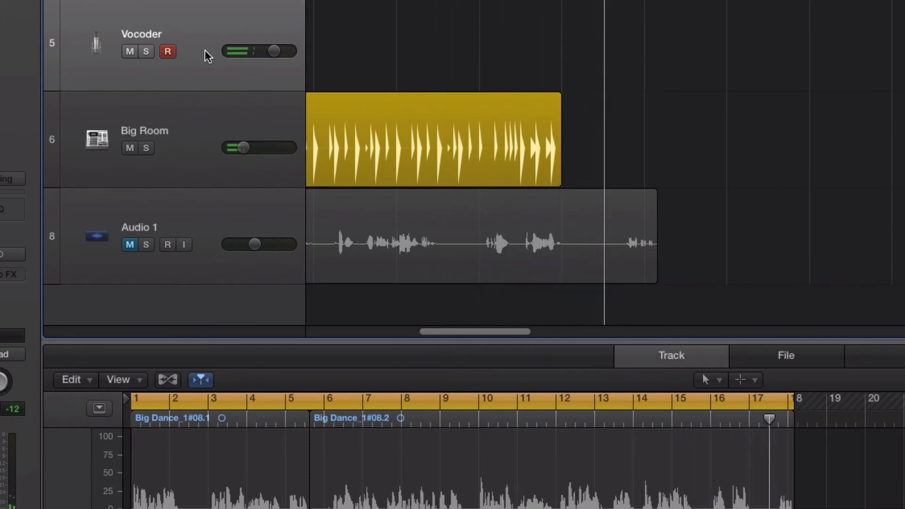
Return the playhead to bar 1 and reselect the muted Audio 1 vocal track
{"action": "key", "text": "super+Right"}
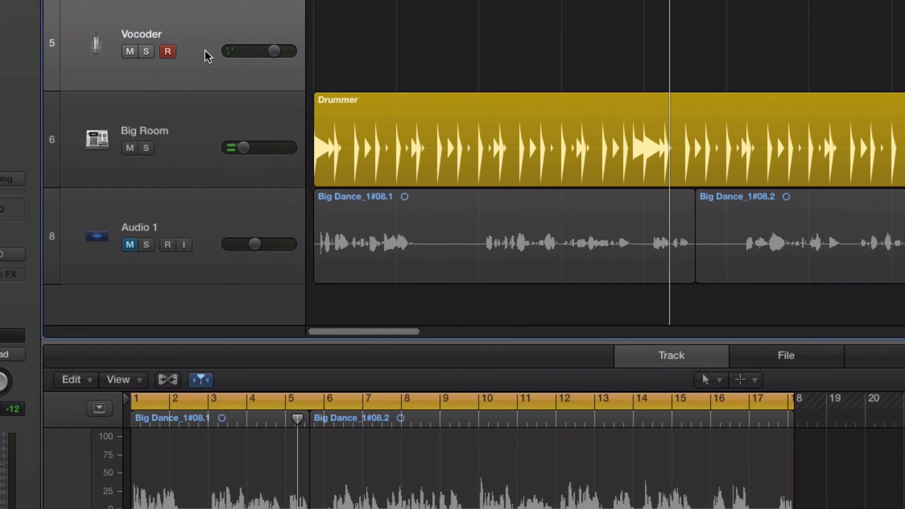
{"action": "left_click", "coordinate": [161, 227]}
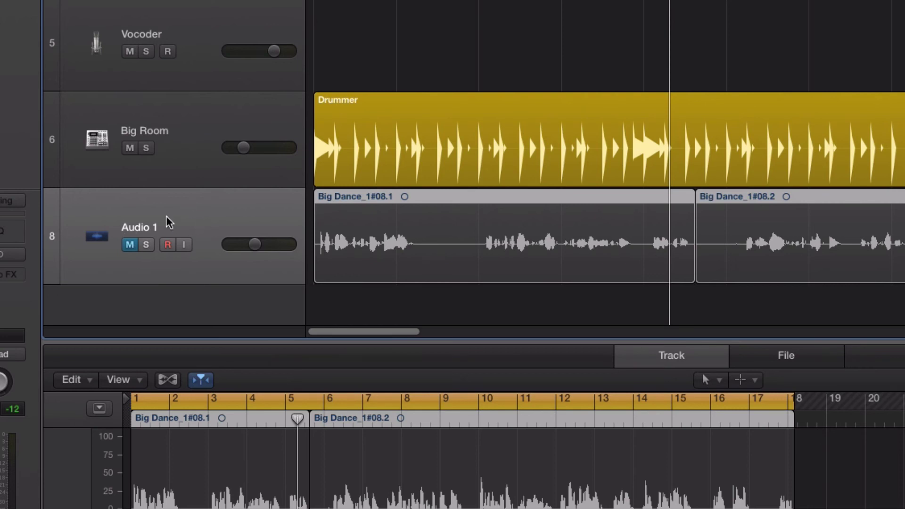
{"action": "left_click", "coordinate": [211, 16]}
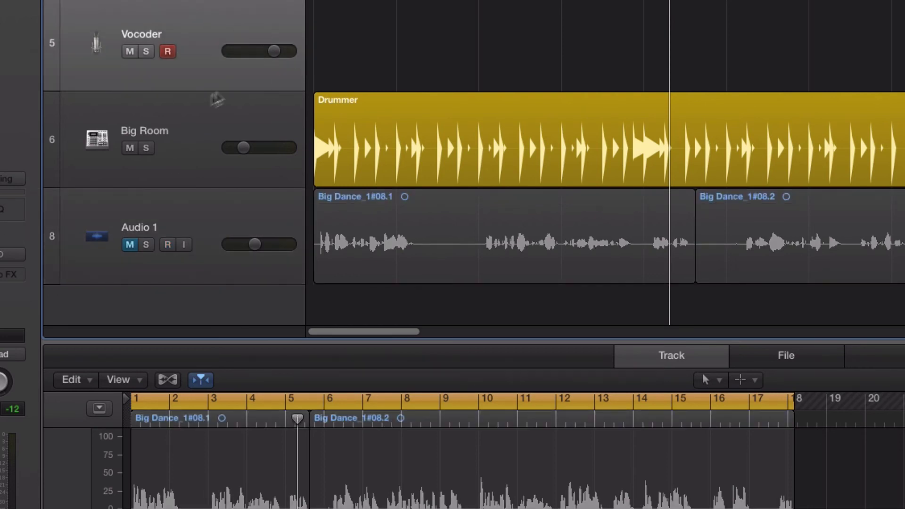
{"action": "left_click", "coordinate": [197, 115]}
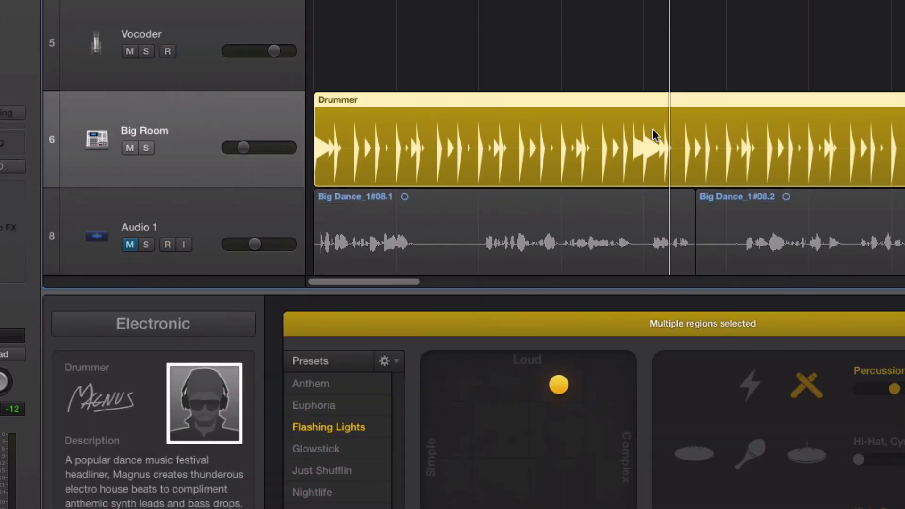
{"action": "key", "text": "Return"}
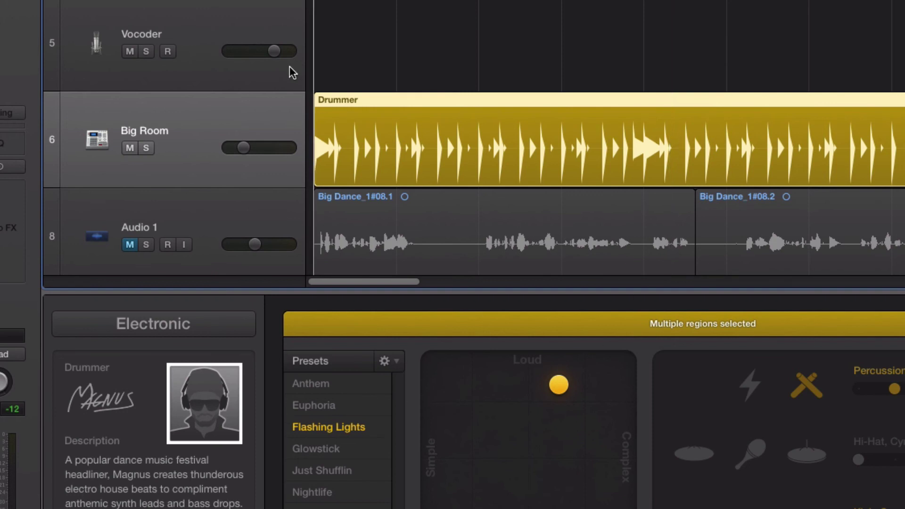
{"action": "left_click", "coordinate": [194, 5]}
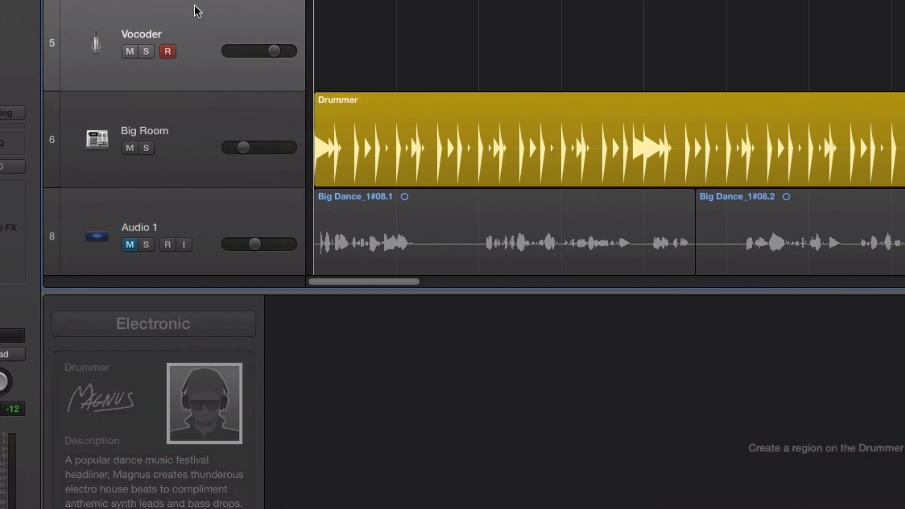
{"action": "left_click", "coordinate": [163, 220]}
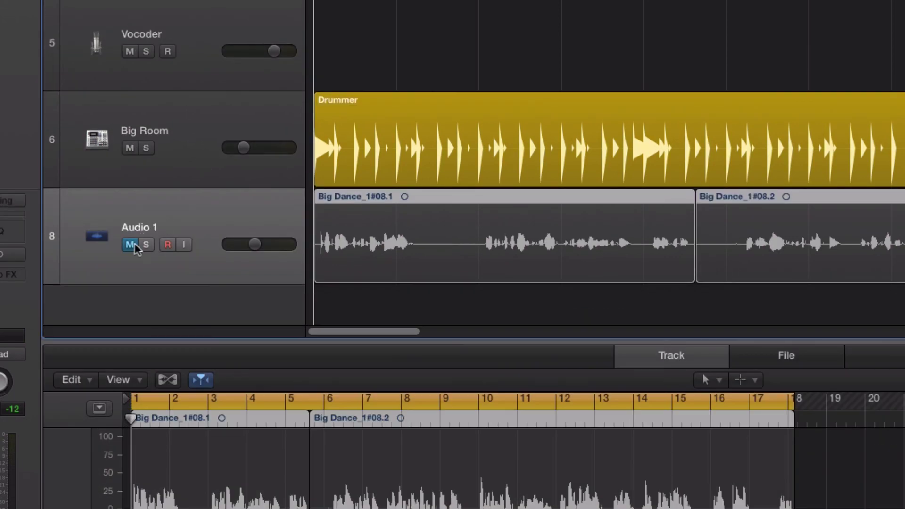
Unmute Audio 1 and play it back soloed
{"action": "left_click", "coordinate": [130, 244]}
{"action": "left_click", "coordinate": [146, 244]}
{"action": "key", "text": "space"}
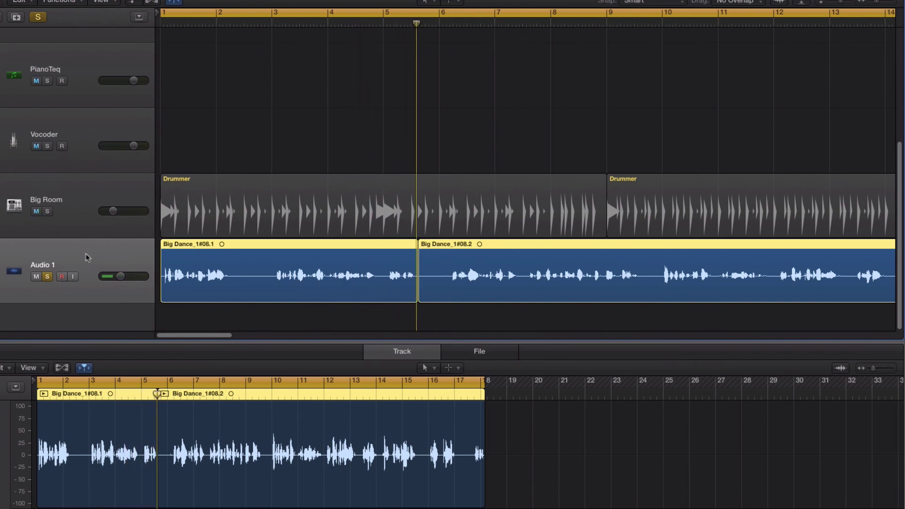
Unsolo Audio 1, record-enable the Vocoder track and bring up its EVOC 20 window
{"action": "left_click", "coordinate": [48, 277]}
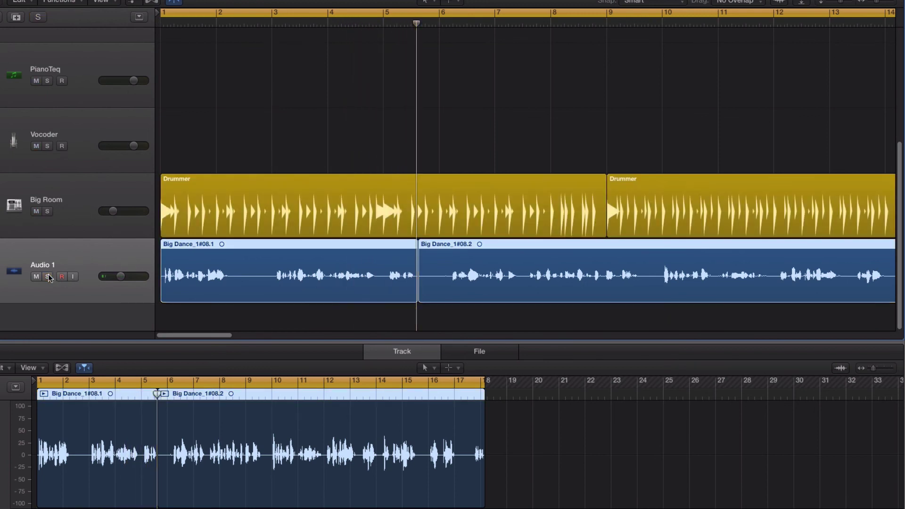
{"action": "left_click", "coordinate": [90, 131]}
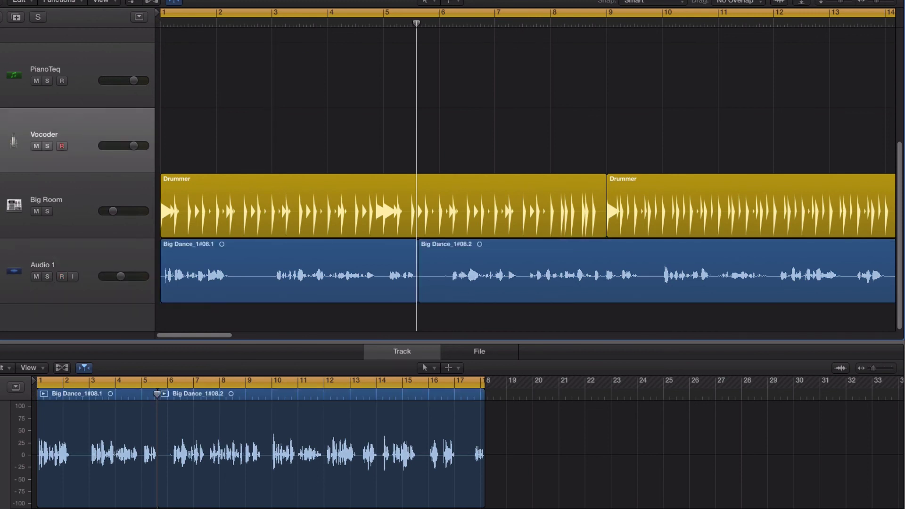
{"action": "key", "text": "v"}
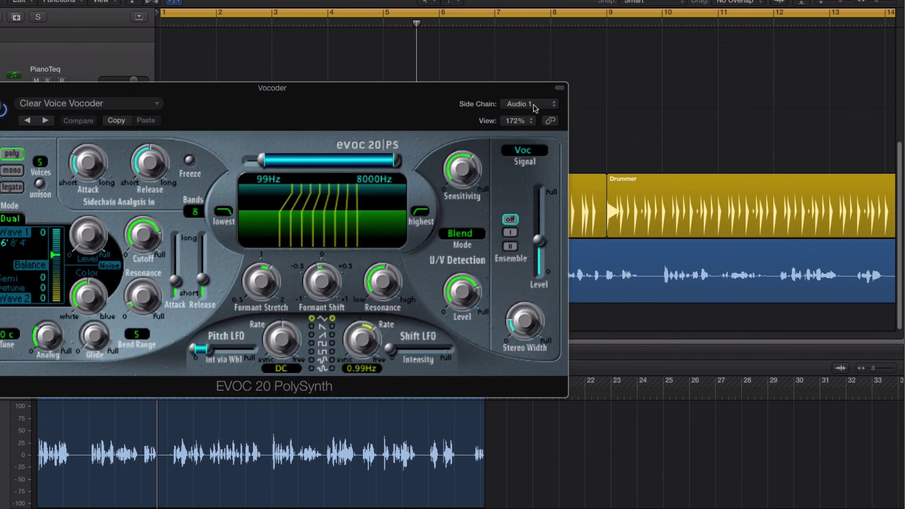
Set the EVOC 20 side-chain source to Audio 1 and close the plug-in window
{"action": "left_click_drag", "start_coordinate": [408, 92], "coordinate": [398, 119]}
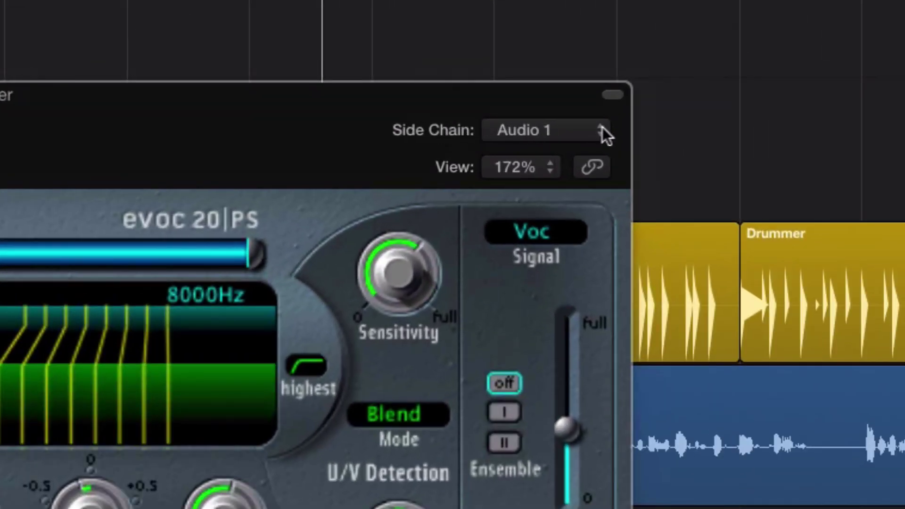
{"action": "left_click", "coordinate": [544, 132]}
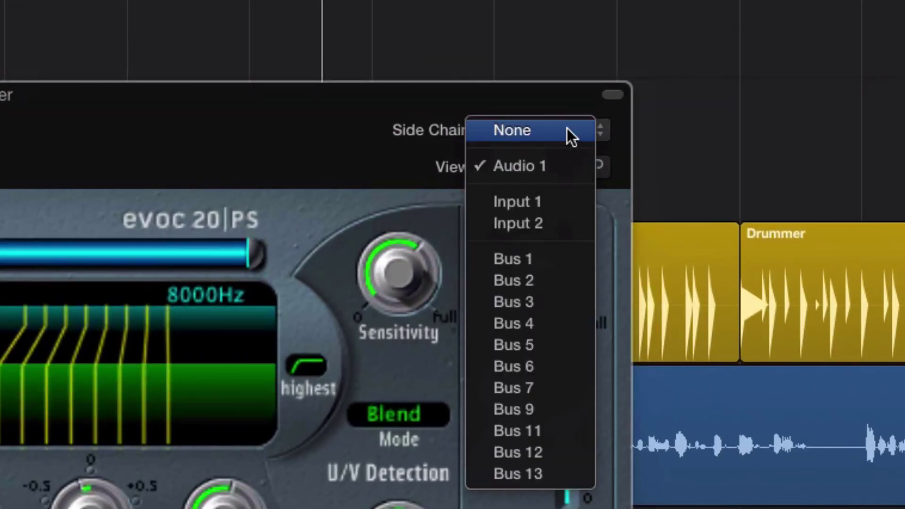
{"action": "left_click", "coordinate": [560, 166]}
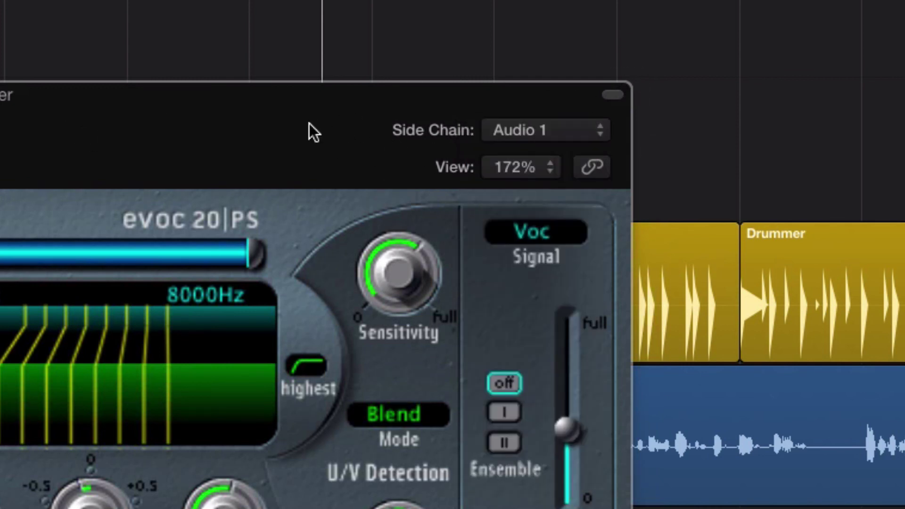
{"action": "key", "text": "super+w"}
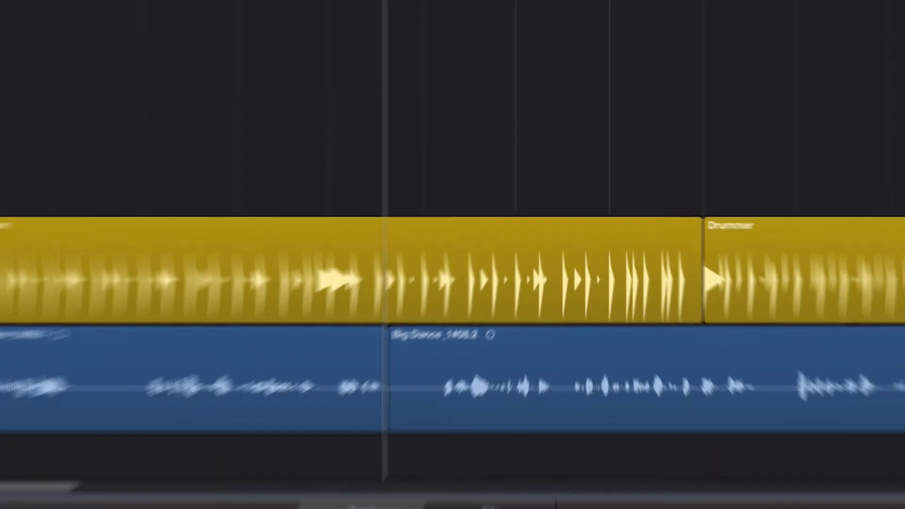